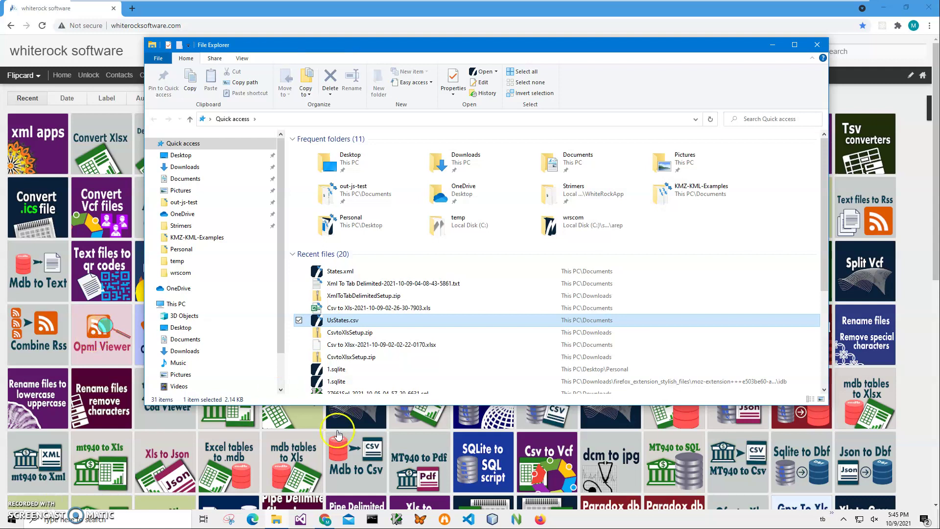
{"action": "double_click", "coordinate": [338, 324]}
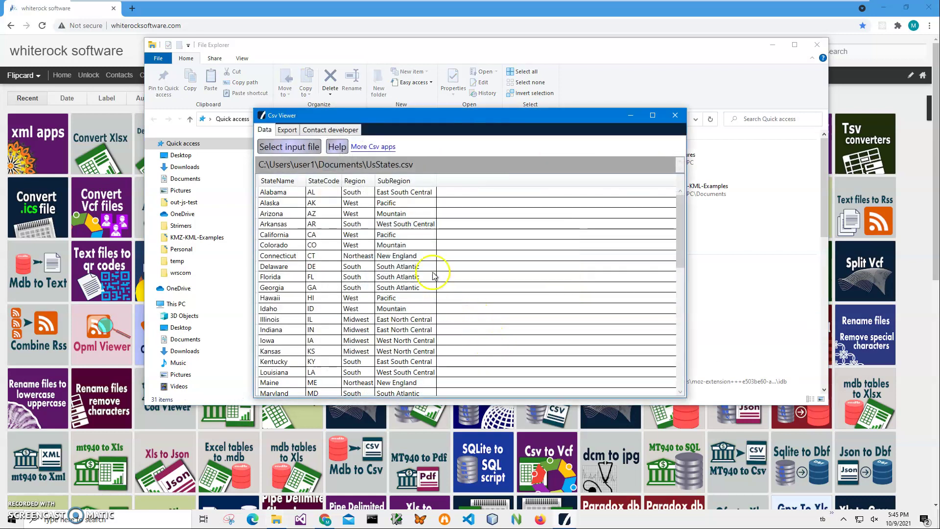
{"action": "left_click_drag", "start_coordinate": [362, 115], "coordinate": [421, 118]}
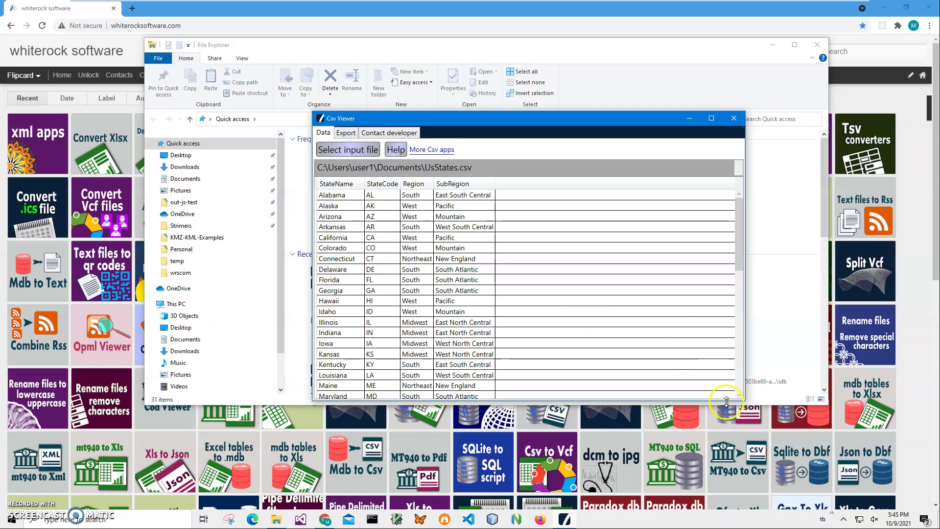
{"action": "left_click_drag", "start_coordinate": [726, 402], "coordinate": [727, 486]}
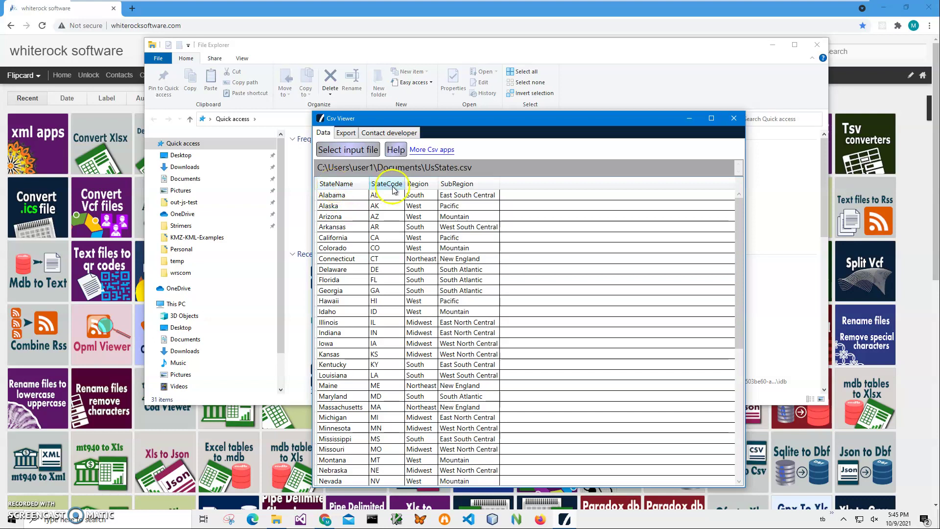
{"action": "left_click", "coordinate": [352, 197]}
{"action": "left_click", "coordinate": [352, 198]}
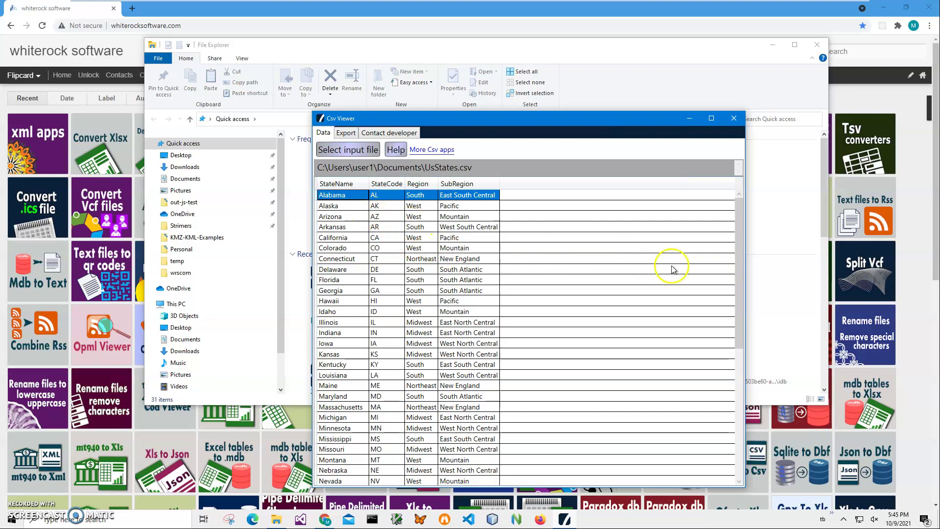
{"action": "mouse_move", "coordinate": [740, 273]}
{"action": "left_mouse_down"}
{"action": "mouse_move", "coordinate": [747, 399]}
{"action": "mouse_move", "coordinate": [739, 257]}
{"action": "left_mouse_up"}
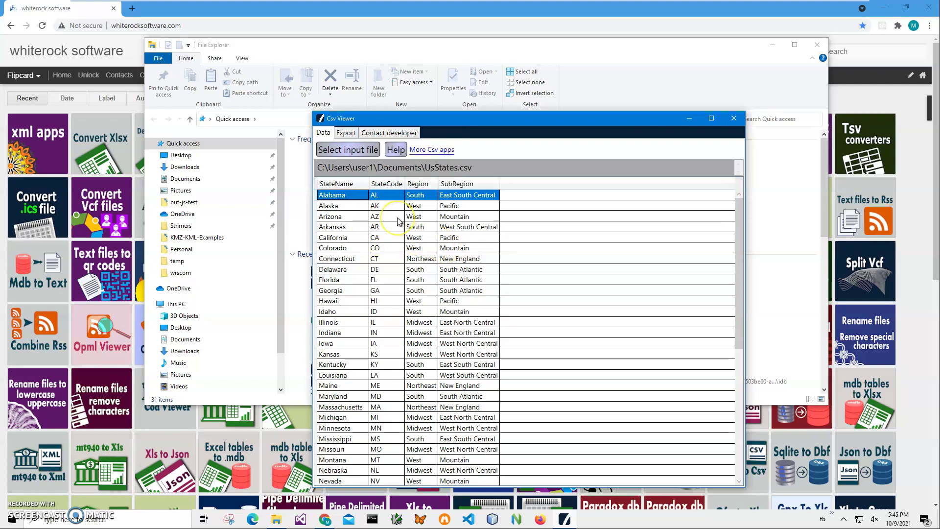
{"action": "left_click", "coordinate": [735, 119]}
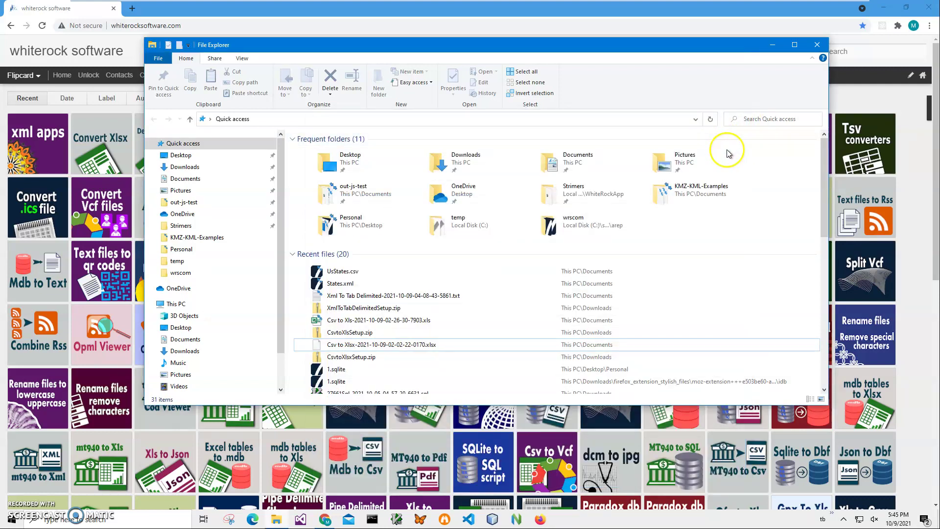
Search the whiterock site for 'csv to p' and open the Csv To Pipe Delimited converter section
{"action": "left_click", "coordinate": [816, 45]}
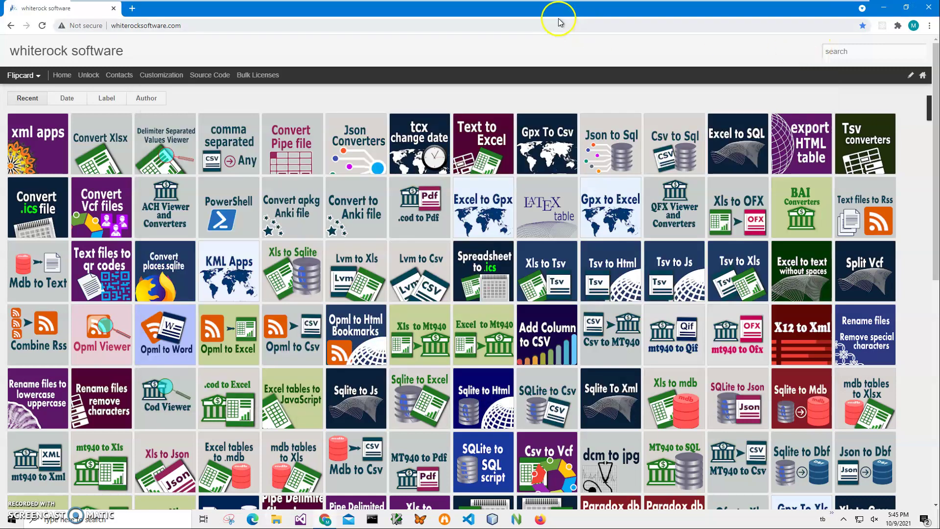
{"action": "left_click", "coordinate": [859, 52]}
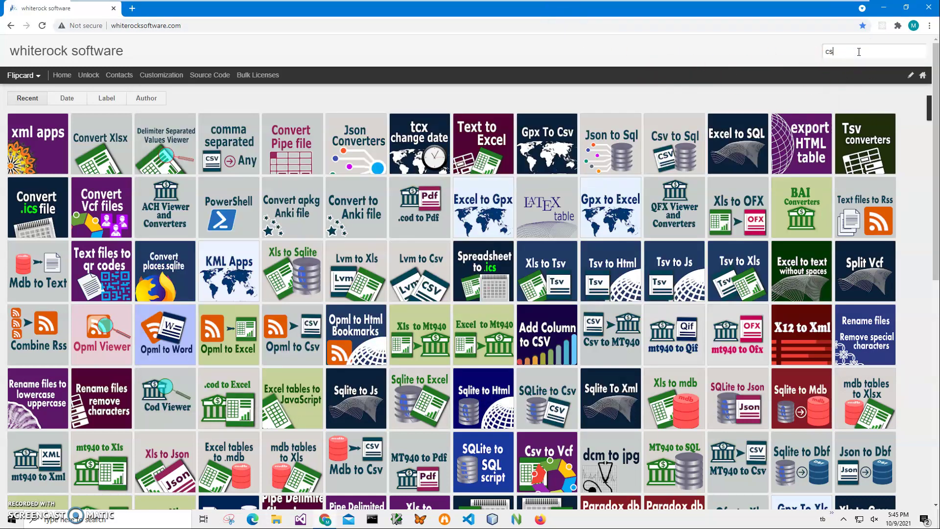
{"action": "type", "text": "csv to pipe"}
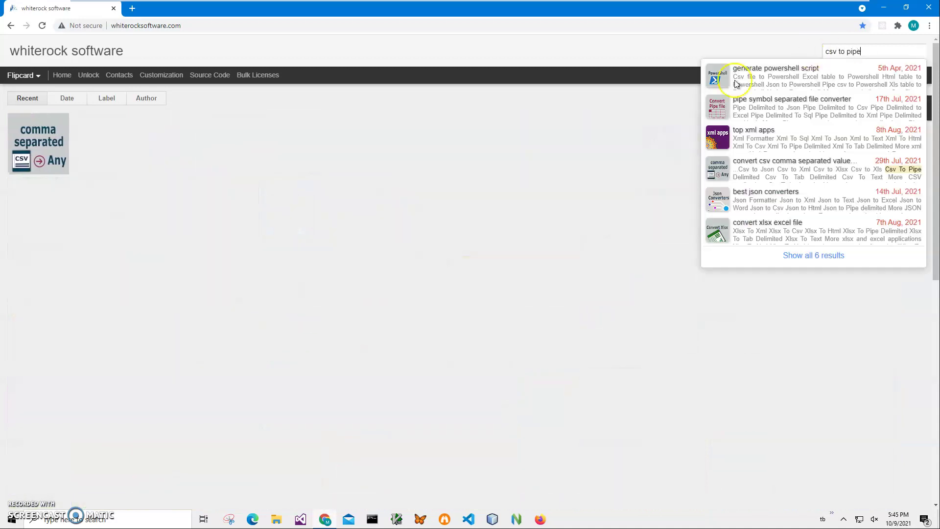
{"action": "left_click", "coordinate": [57, 144]}
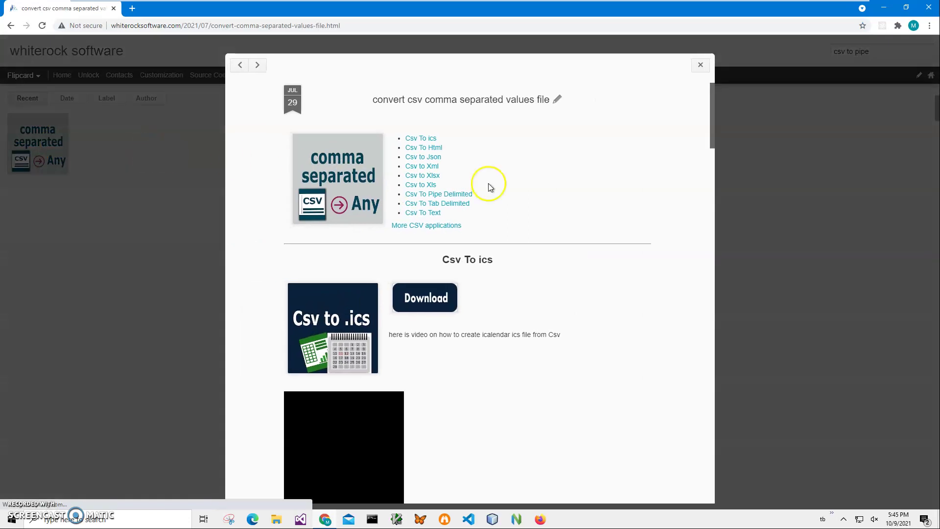
{"action": "left_click", "coordinate": [437, 194]}
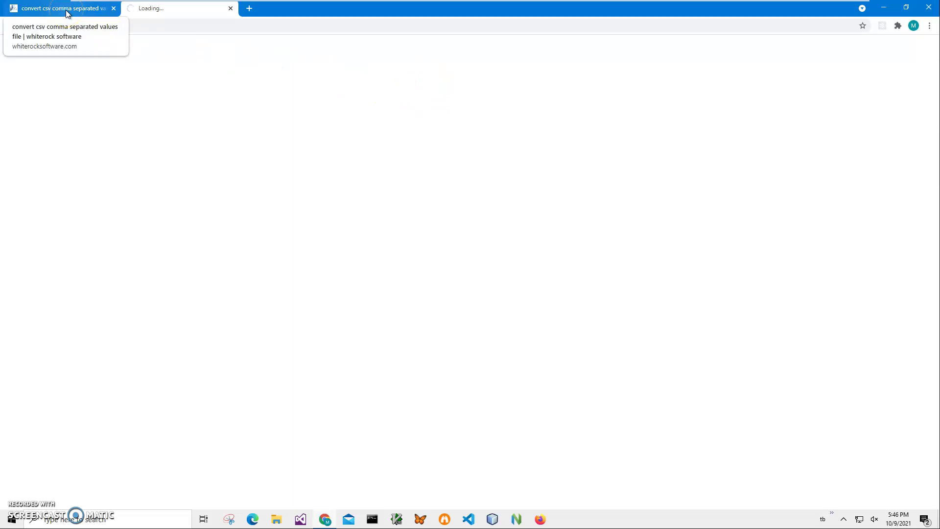
Return to the converter page while the zip downloads and highlight the example conversion command line
{"action": "left_click", "coordinate": [67, 13]}
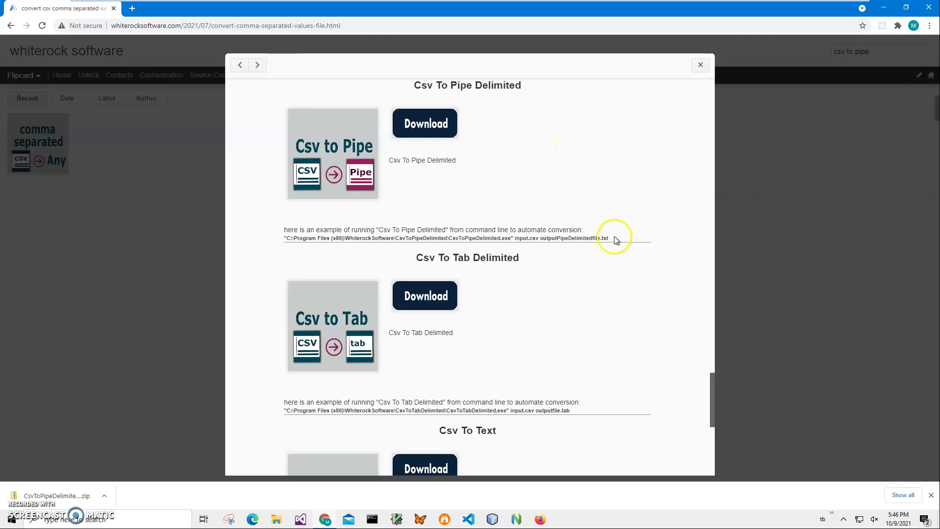
{"action": "left_click_drag", "start_coordinate": [609, 239], "coordinate": [285, 239]}
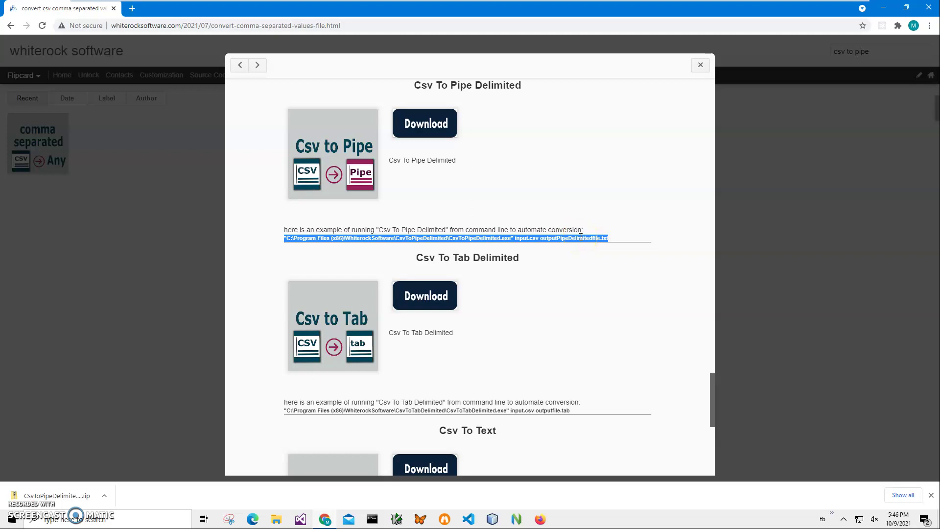
{"action": "left_click_drag", "start_coordinate": [610, 237], "coordinate": [327, 240]}
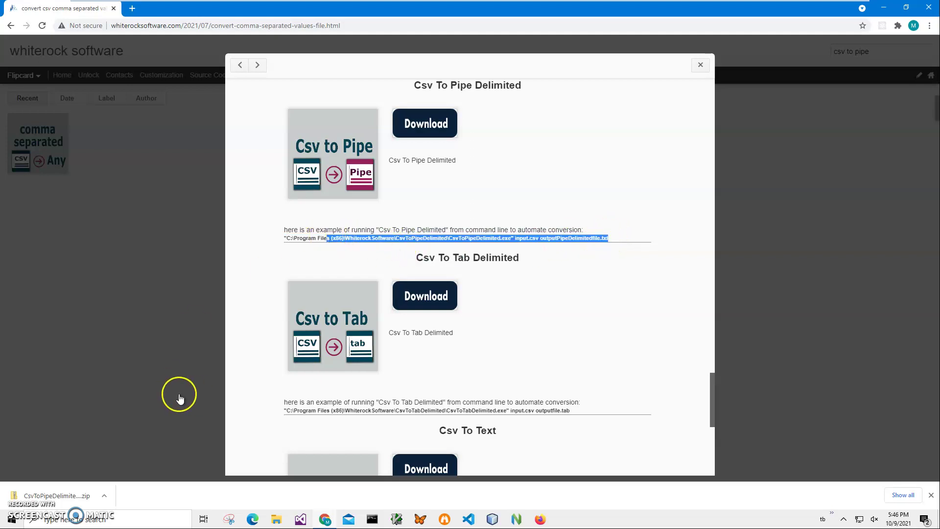
Open the downloaded zip and run CsvToPipeDelimitedSetup.msi despite the Unknown publisher warning
{"action": "left_click", "coordinate": [39, 496]}
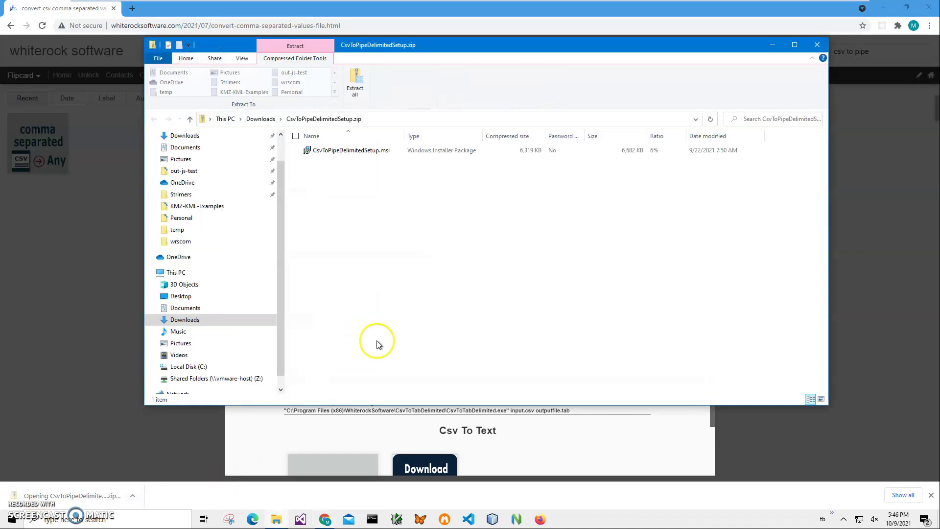
{"action": "double_click", "coordinate": [338, 151]}
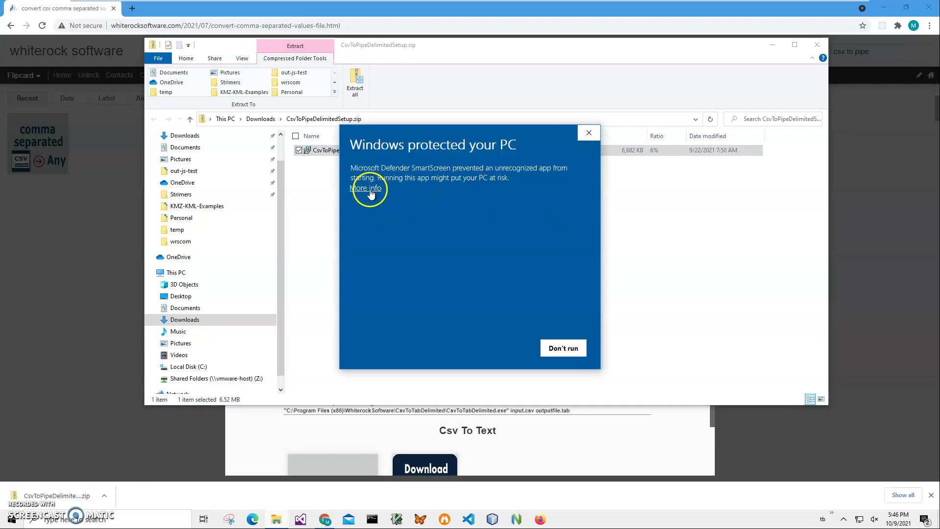
{"action": "left_click", "coordinate": [368, 189]}
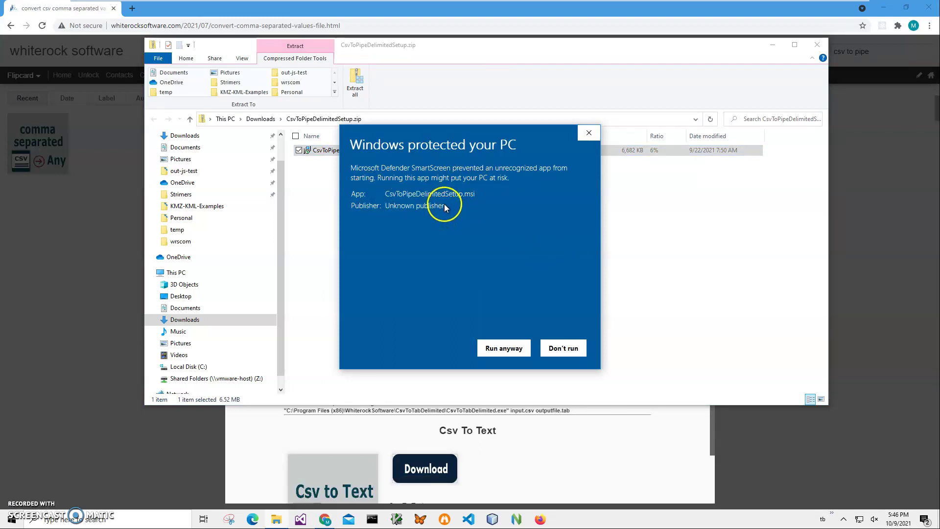
{"action": "left_click_drag", "start_coordinate": [445, 206], "coordinate": [338, 212]}
{"action": "left_click", "coordinate": [505, 349]}
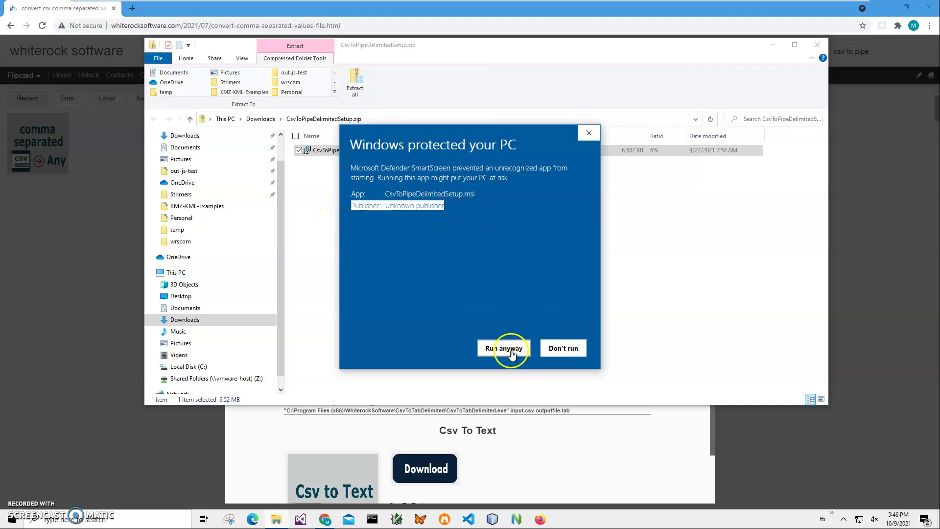
Install into the default C:\Program Files (x86)\WhiterockSoftware\CsvToPipeDelimited\ folder, approve UAC, and finish setup
{"action": "left_click", "coordinate": [518, 337]}
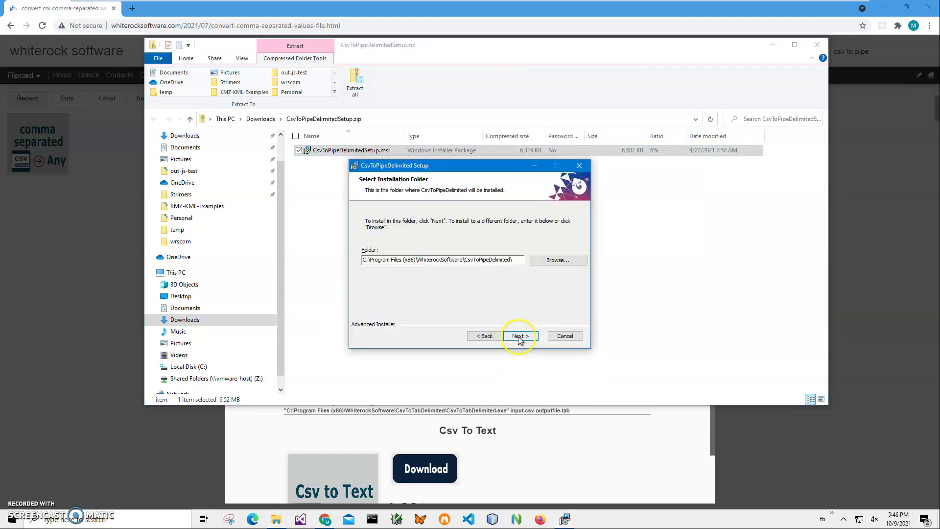
{"action": "left_click", "coordinate": [518, 336]}
{"action": "left_click", "coordinate": [518, 337]}
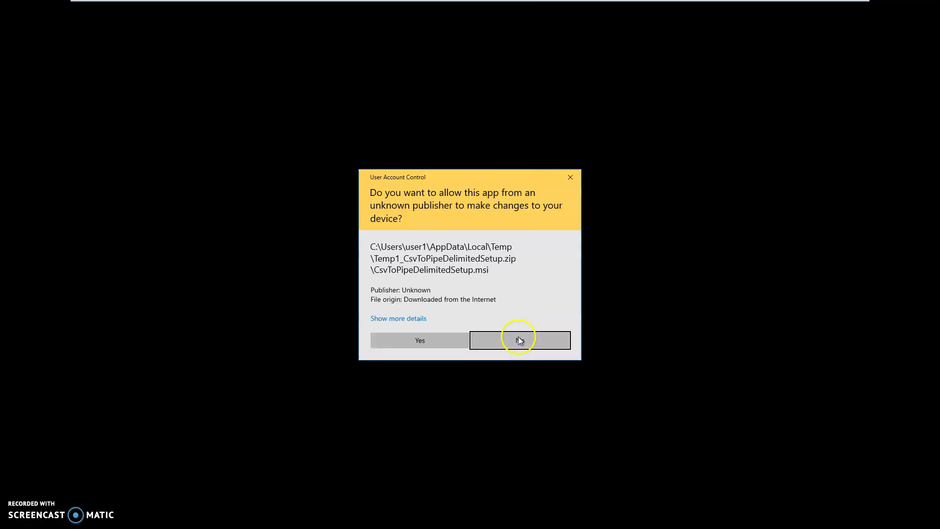
{"action": "left_click", "coordinate": [422, 342]}
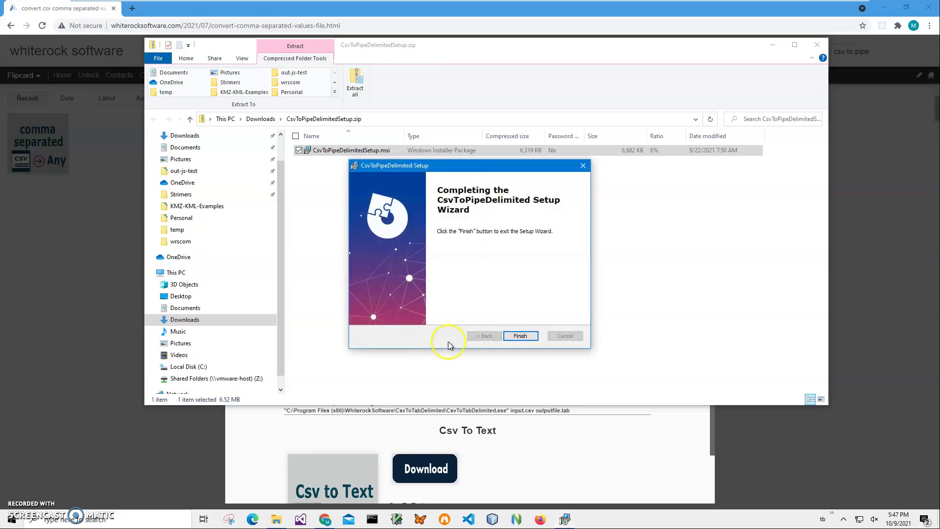
{"action": "left_click", "coordinate": [520, 336]}
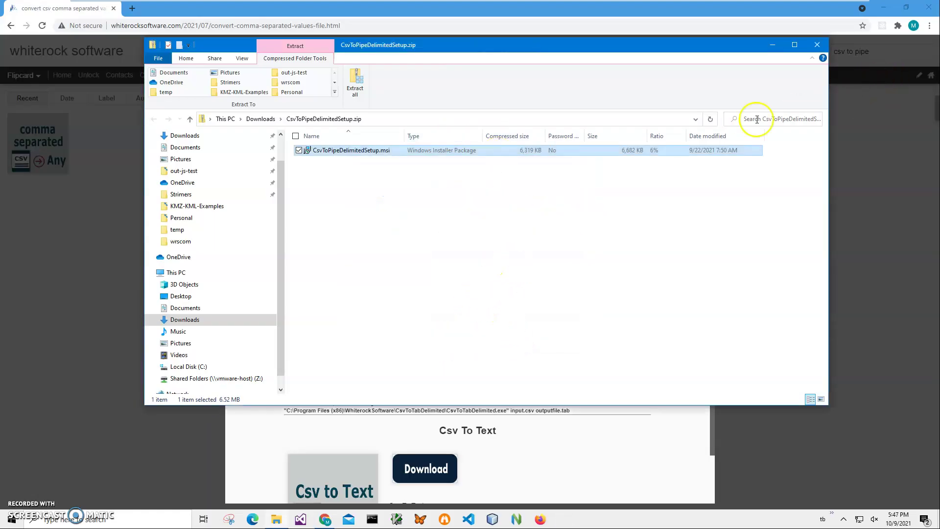
Close the zip folder, minimise Chrome, and start CsvToPipeDelimited from its desktop shortcut
{"action": "left_click", "coordinate": [817, 45]}
{"action": "left_click", "coordinate": [884, 7]}
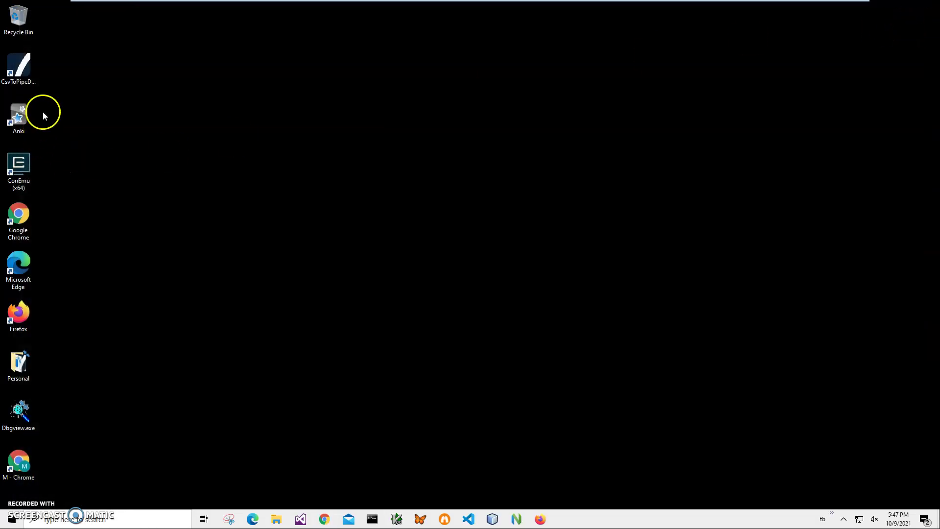
{"action": "left_click", "coordinate": [22, 82]}
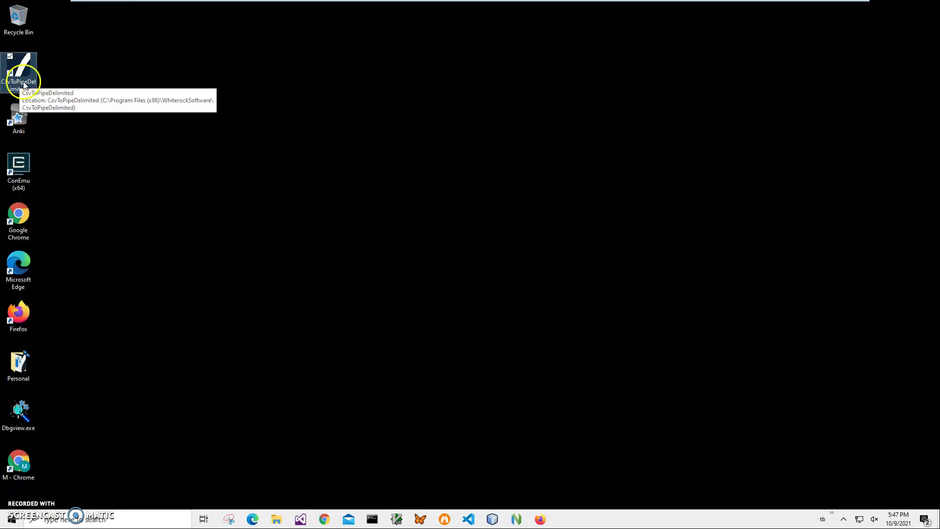
{"action": "double_click", "coordinate": [24, 84]}
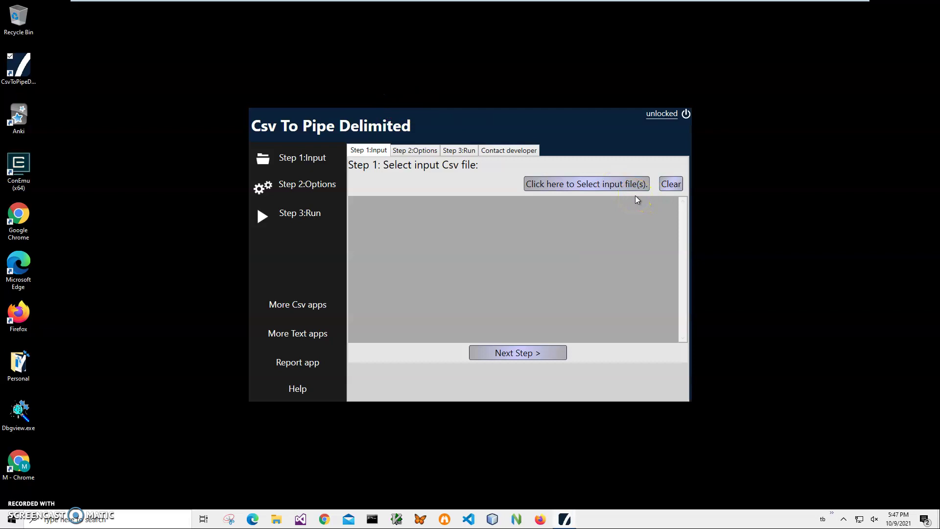
Add UsStates.csv from Documents as the input file, advance to options, then return to the input step
{"action": "left_click", "coordinate": [550, 189]}
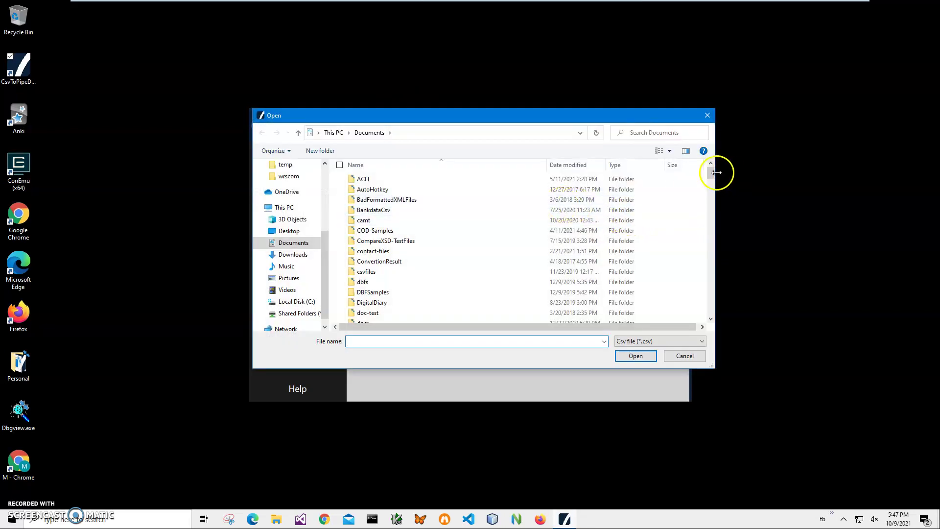
{"action": "type", "text": "Us"}
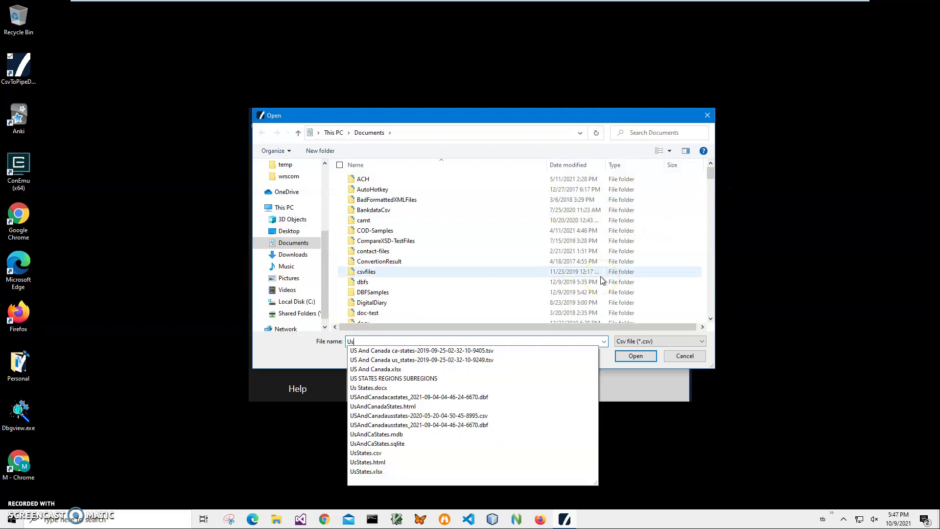
{"action": "left_click", "coordinate": [362, 455]}
{"action": "left_click", "coordinate": [636, 356]}
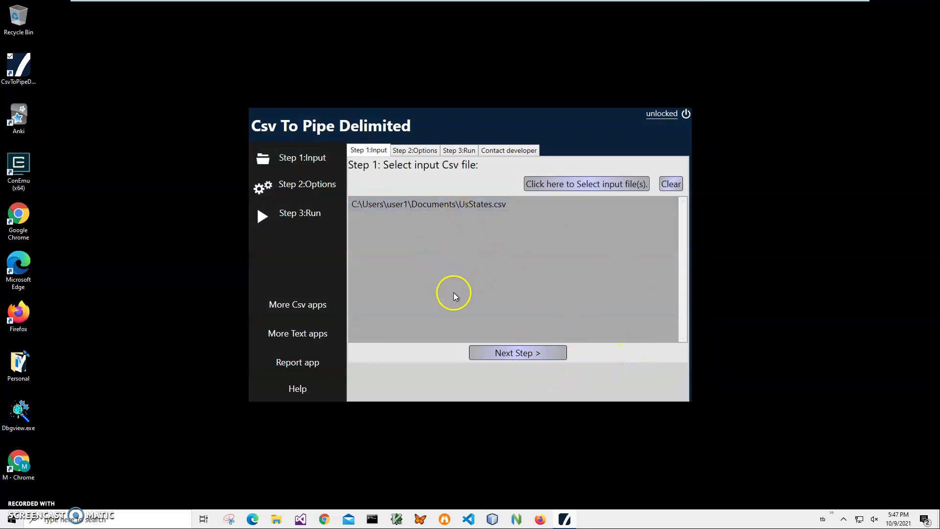
{"action": "left_click", "coordinate": [492, 352]}
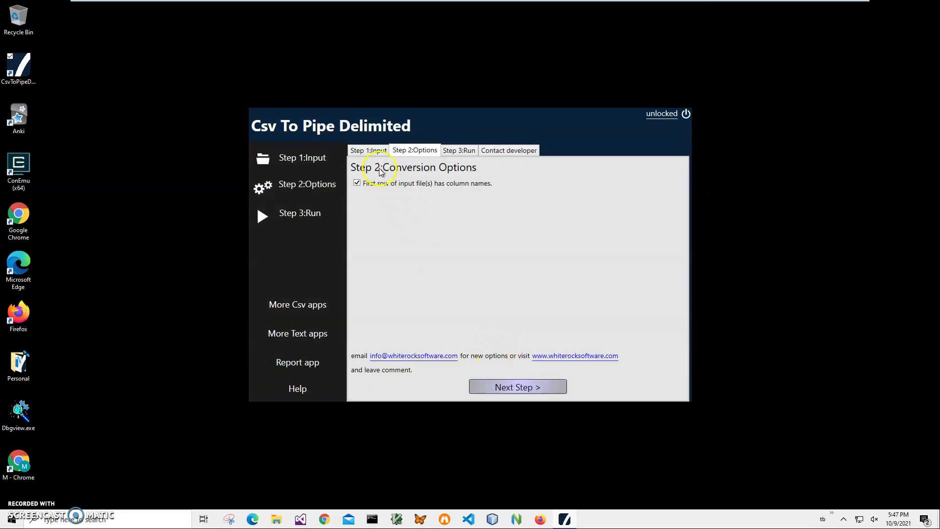
{"action": "left_click", "coordinate": [369, 151]}
{"action": "left_click", "coordinate": [562, 184]}
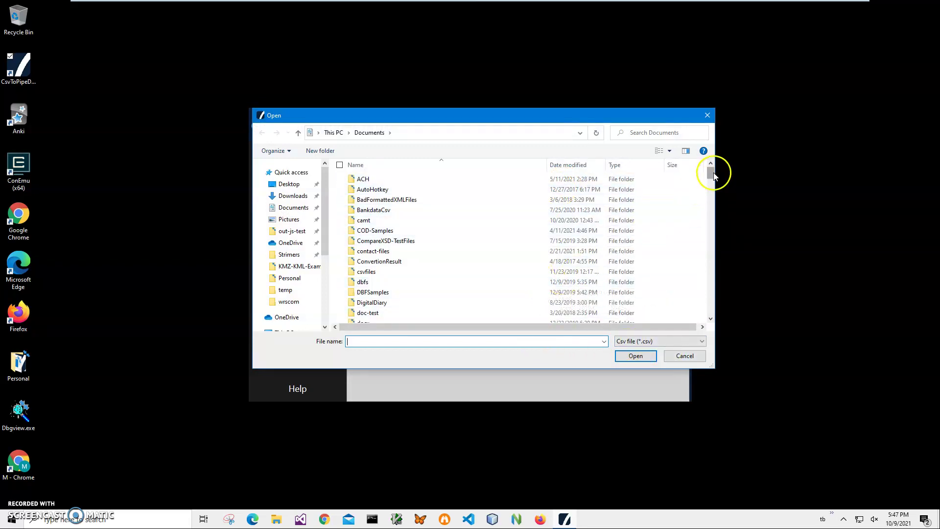
{"action": "left_click_drag", "start_coordinate": [713, 176], "coordinate": [713, 239]}
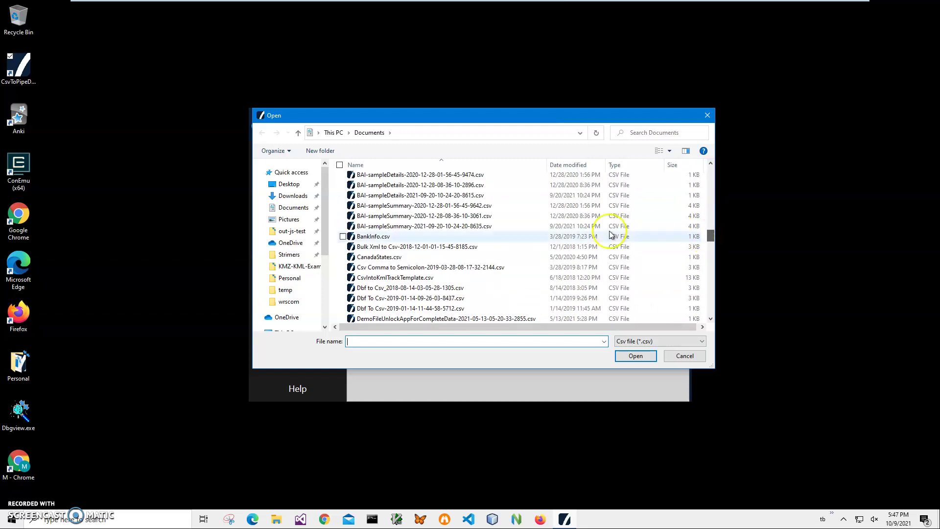
{"action": "scroll", "coordinate": [465, 206], "scroll_direction": "up", "scroll_amount": 1}
{"action": "left_click", "coordinate": [429, 197]}
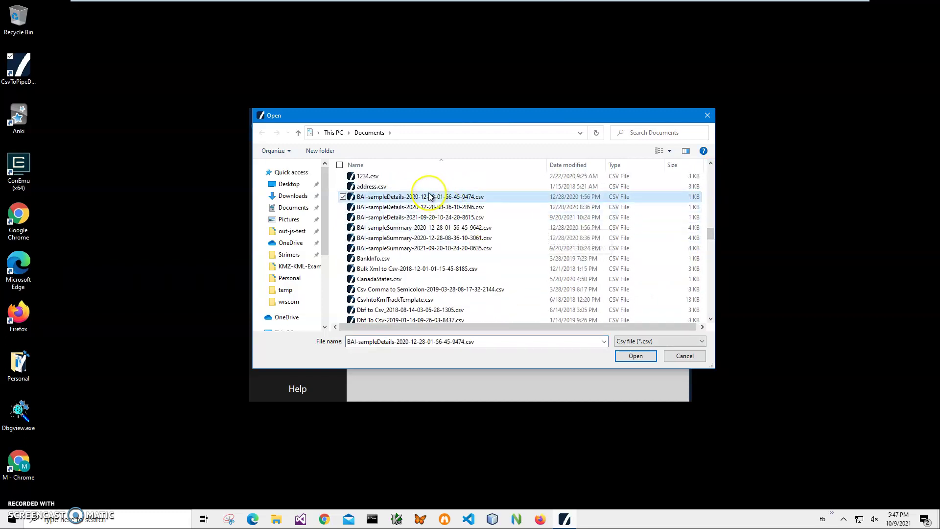
{"action": "key", "text": "ctrl+a"}
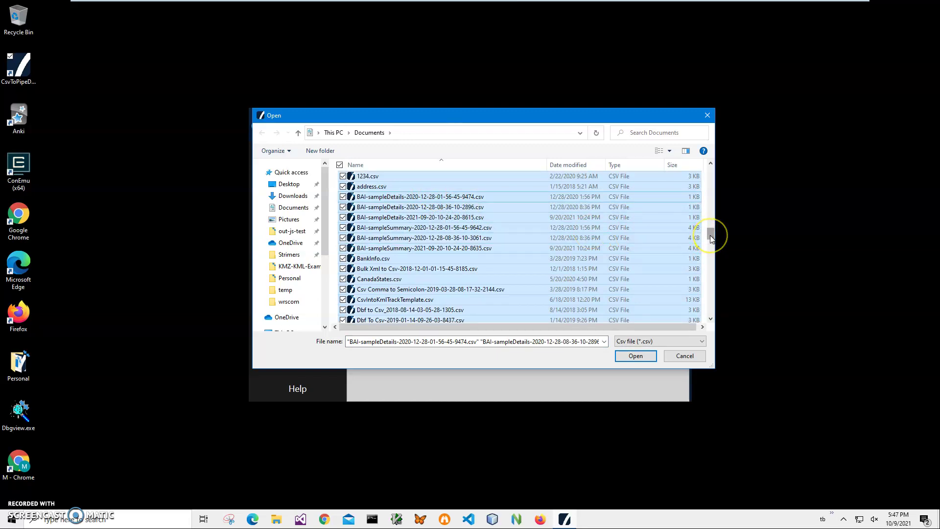
{"action": "mouse_move", "coordinate": [710, 235]}
{"action": "left_mouse_down"}
{"action": "mouse_move", "coordinate": [710, 306]}
{"action": "mouse_move", "coordinate": [718, 213]}
{"action": "mouse_move", "coordinate": [712, 242]}
{"action": "left_mouse_up"}
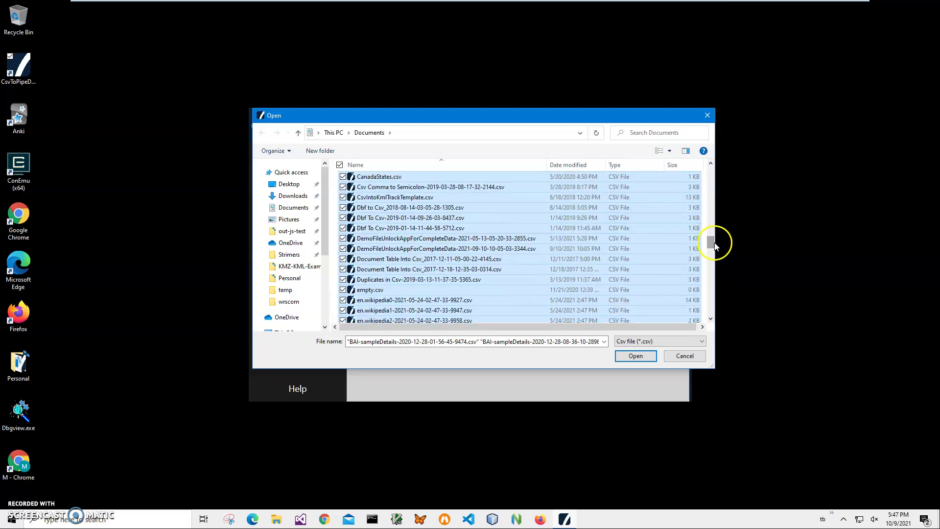
{"action": "left_click", "coordinate": [685, 356]}
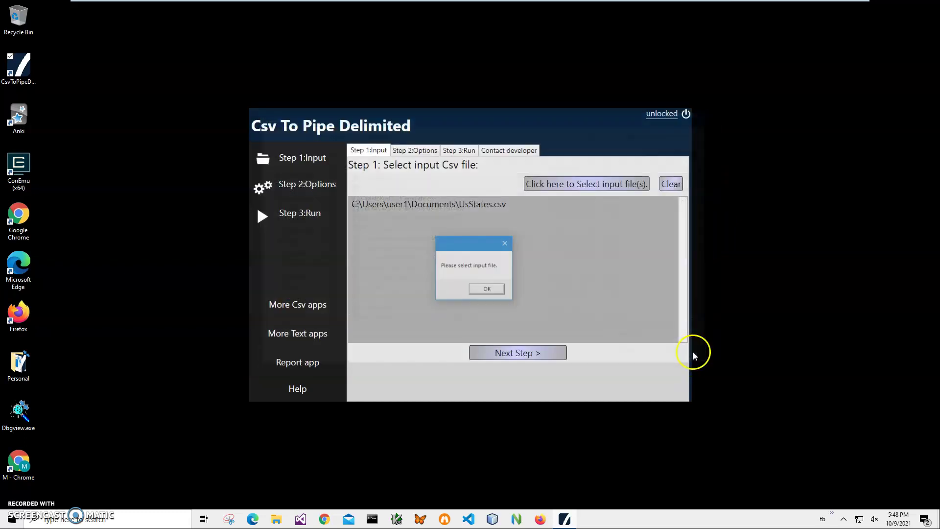
Dismiss the select-input-file message and pass Step 2 with 'First row has column names' checked
{"action": "left_click", "coordinate": [488, 290]}
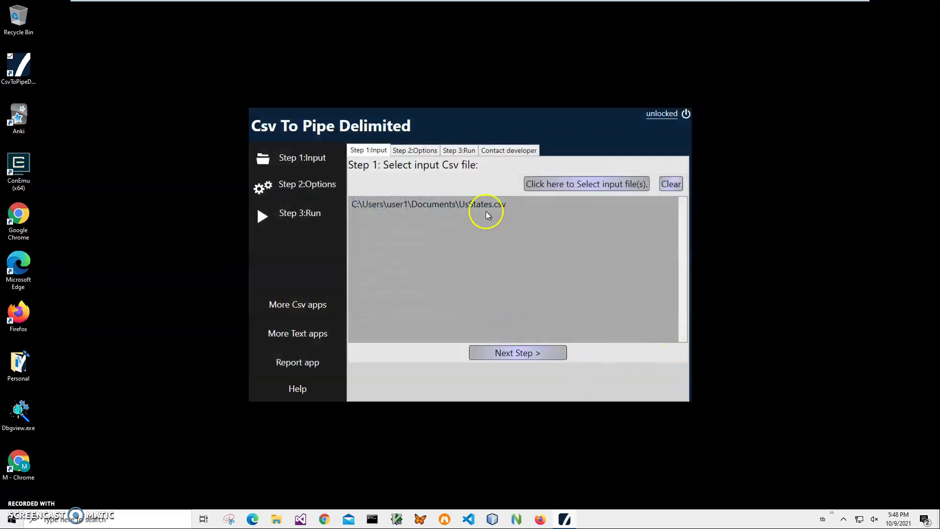
{"action": "left_click", "coordinate": [509, 357]}
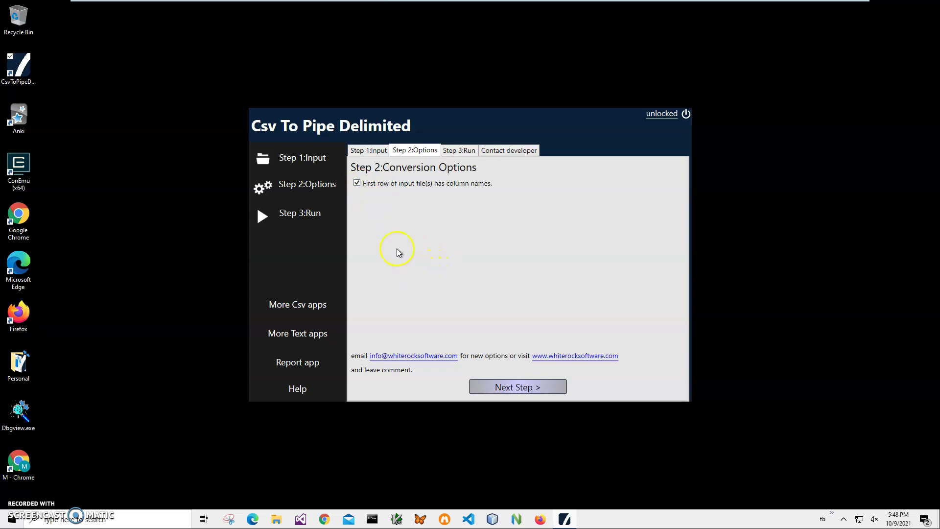
{"action": "left_click", "coordinate": [536, 388]}
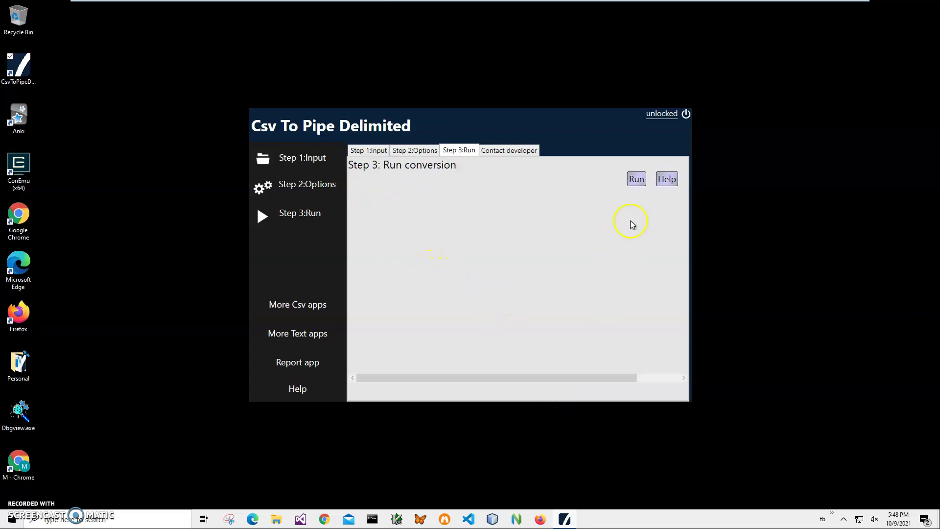
{"action": "left_click", "coordinate": [637, 179]}
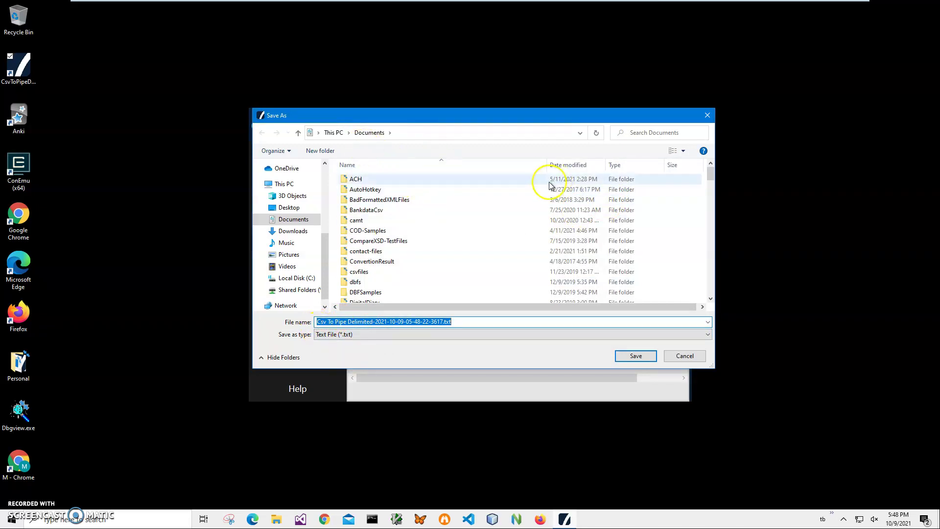
{"action": "left_click", "coordinate": [636, 356]}
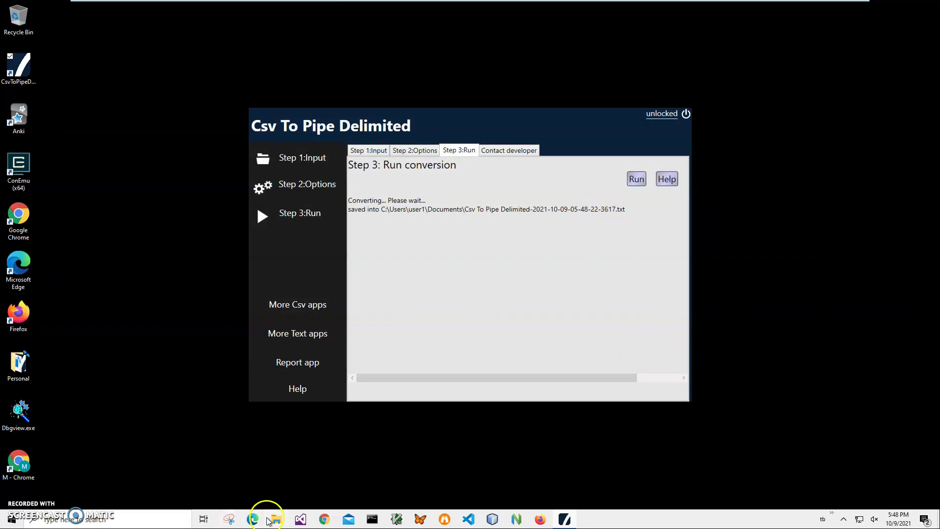
Open the converted Csv To Pipe Delimited .txt from File Explorer's Recent files in Notepad
{"action": "left_click", "coordinate": [274, 519]}
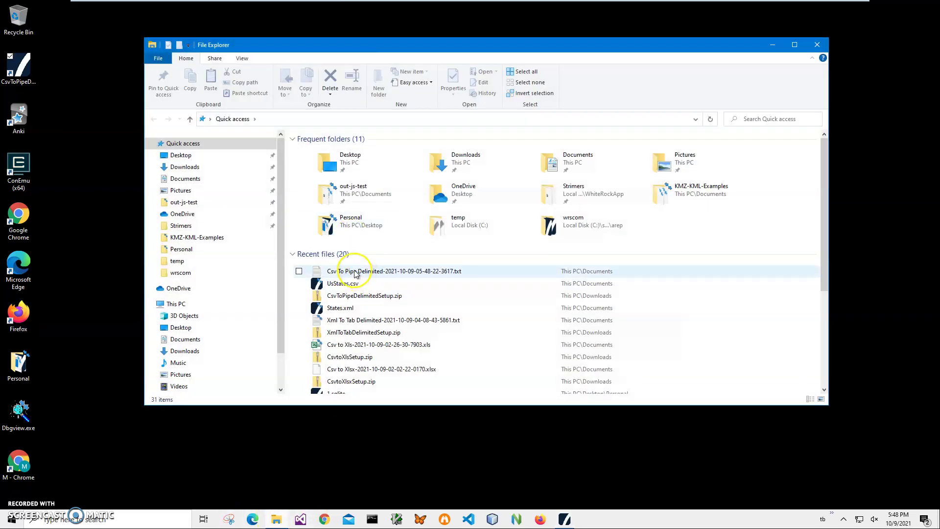
{"action": "double_click", "coordinate": [356, 272]}
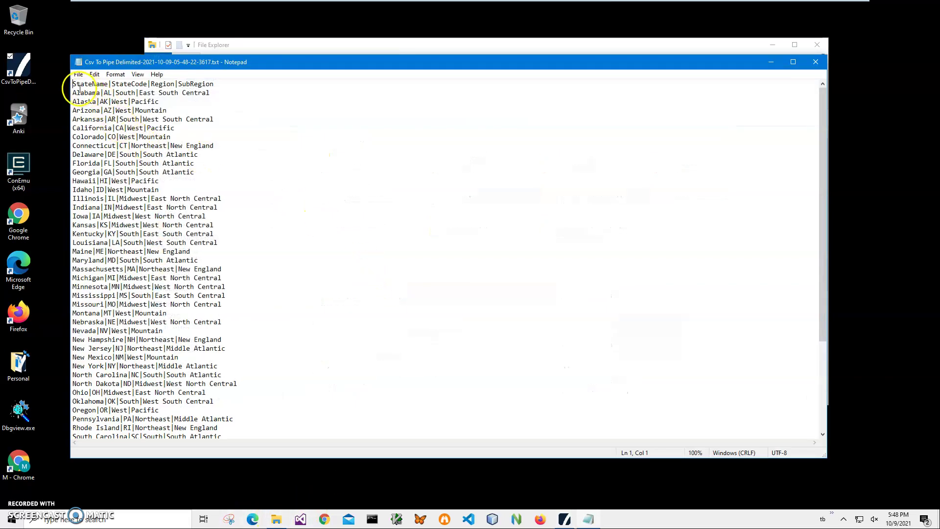
{"action": "left_click_drag", "start_coordinate": [149, 62], "coordinate": [165, 69]}
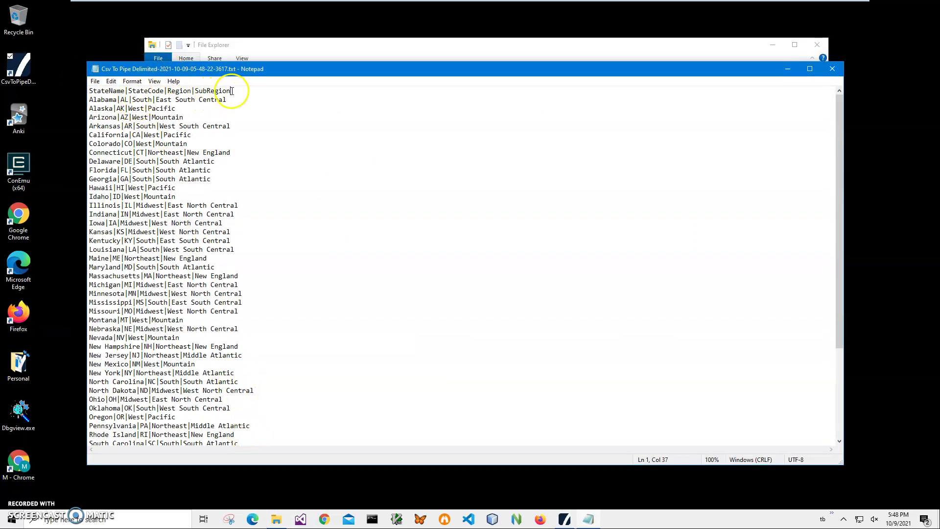
Inspect the pipe-delimited header's StateName, StateCode and Region column names
{"action": "left_click_drag", "start_coordinate": [235, 90], "coordinate": [53, 84]}
{"action": "left_click", "coordinate": [106, 91]}
{"action": "double_click", "coordinate": [105, 92]}
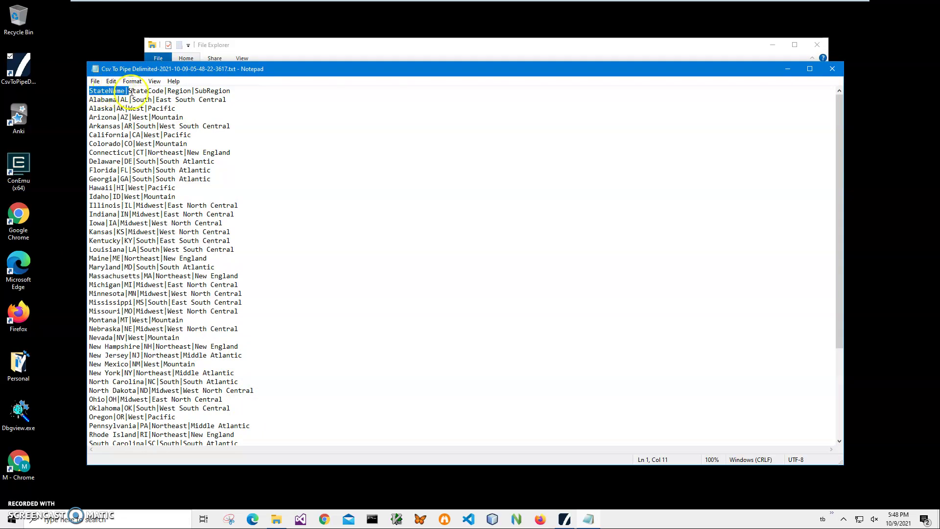
{"action": "double_click", "coordinate": [134, 92]}
{"action": "double_click", "coordinate": [179, 91]}
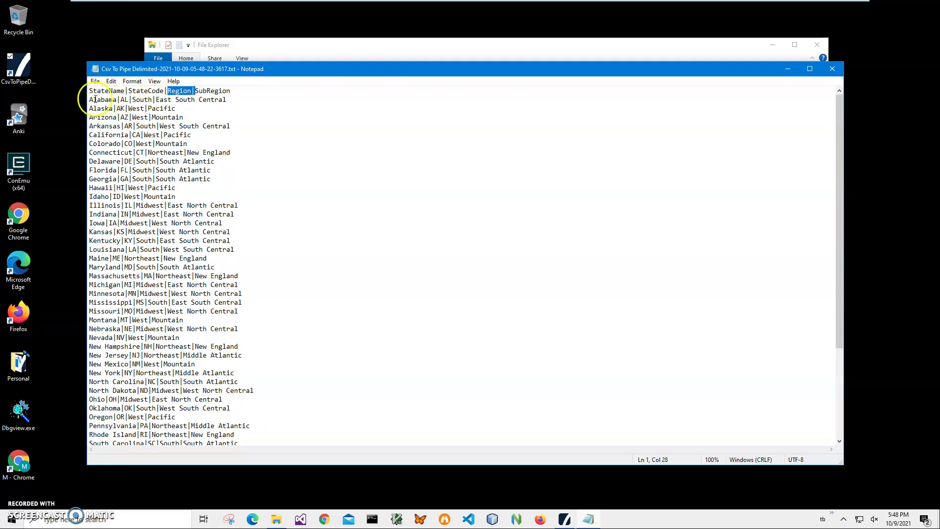
Review all the state rows from Alabama through West Virginia, then close Notepad
{"action": "left_click_drag", "start_coordinate": [90, 100], "coordinate": [244, 455]}
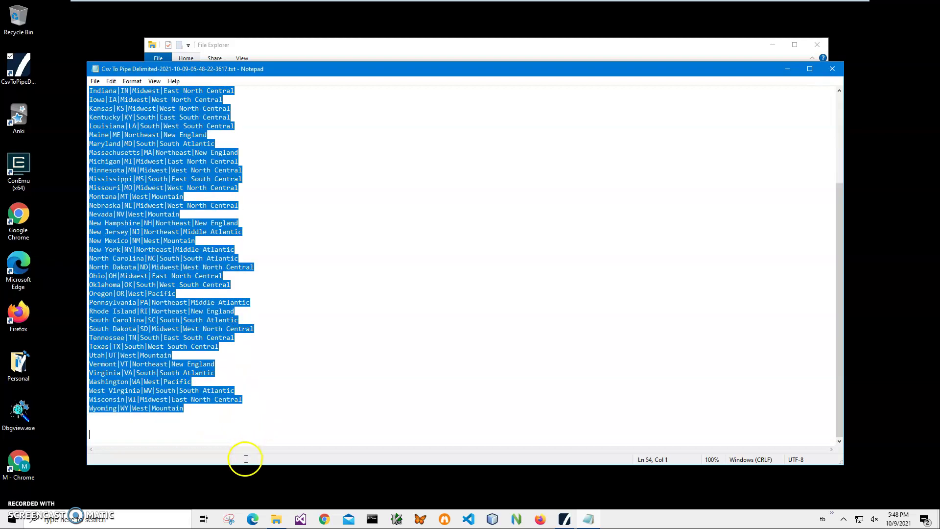
{"action": "double_click", "coordinate": [166, 391]}
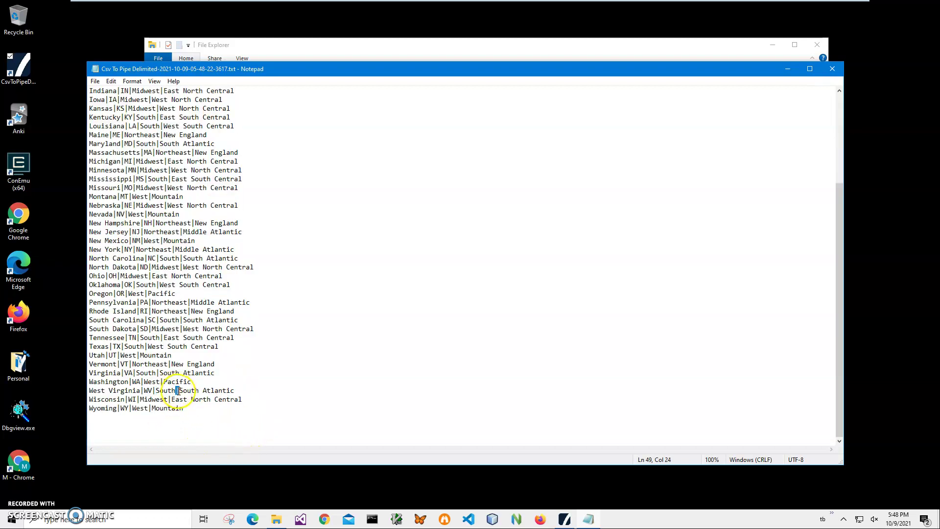
{"action": "key", "text": "ctrl+a"}
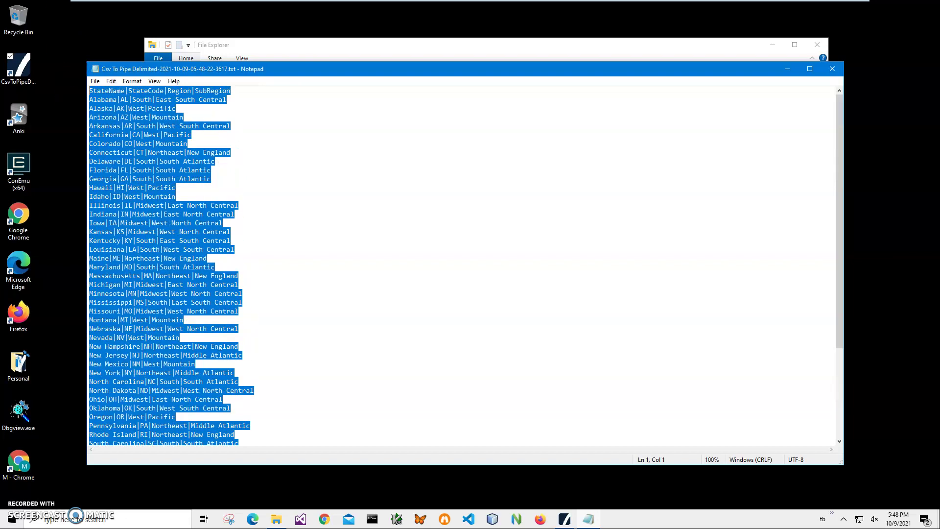
{"action": "left_click", "coordinate": [140, 126]}
{"action": "scroll", "coordinate": [145, 133], "scroll_direction": "down", "scroll_amount": 4}
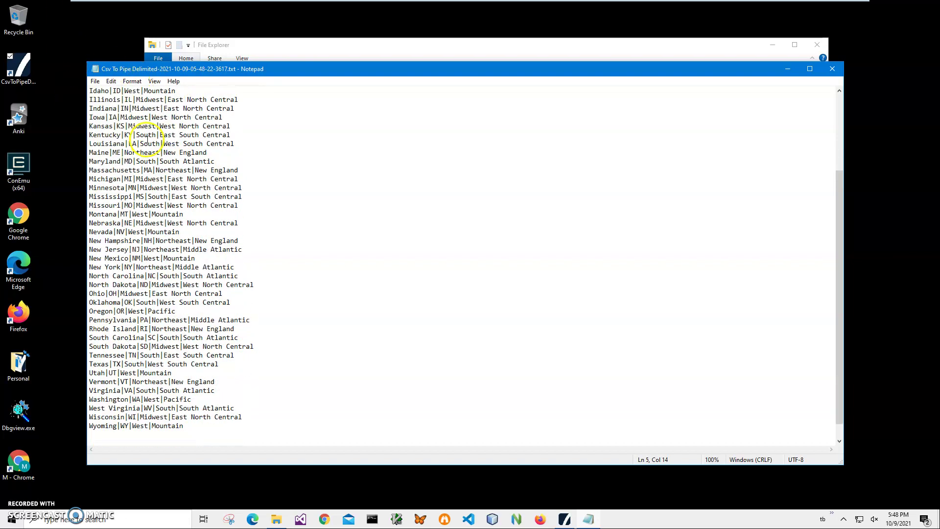
{"action": "left_click", "coordinate": [832, 70]}
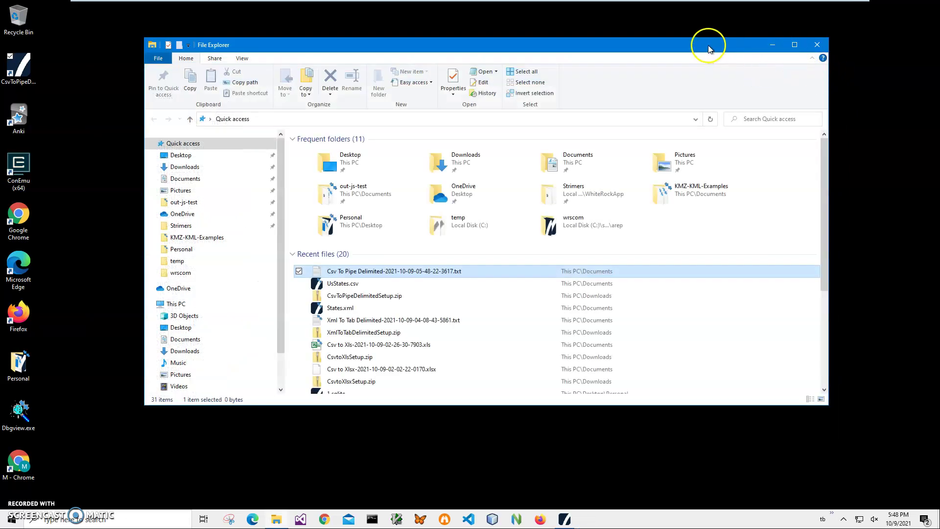
{"action": "left_click_drag", "start_coordinate": [710, 50], "coordinate": [728, 68]}
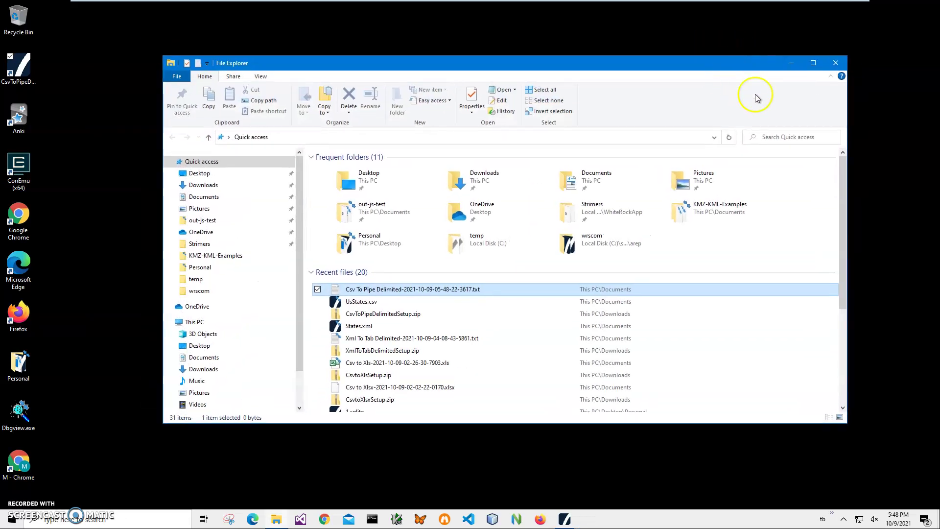